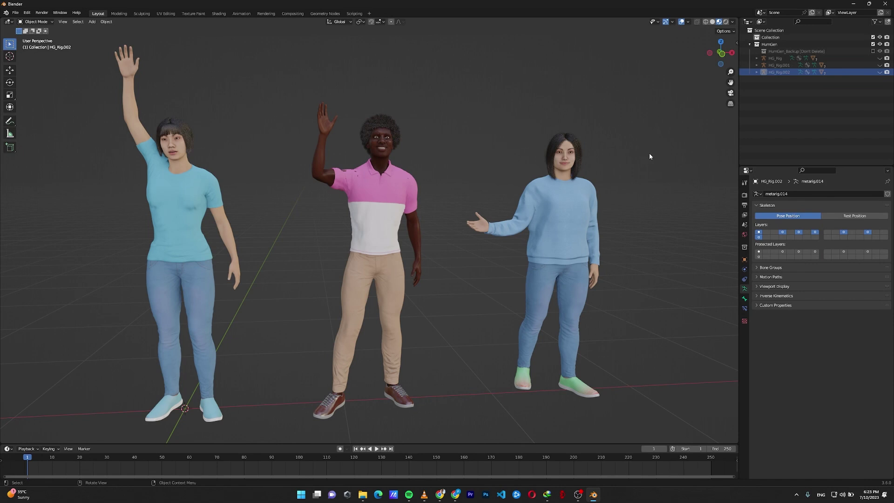
# Step: Inspect the three HumGen characters, frame them all, and delete them
pyautogui.keyDown('shift'); pyautogui.moveTo(657, 153); pyautogui.dragTo(640, 166, button='middle'); pyautogui.keyUp('shift')
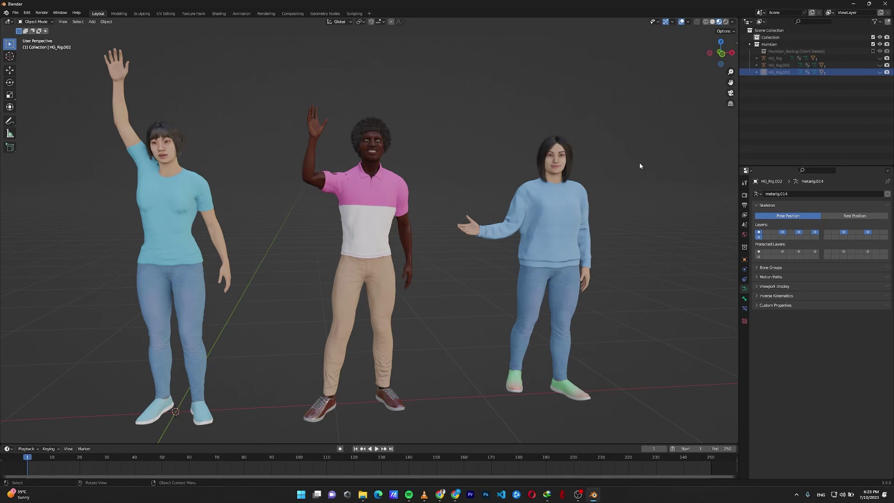
pyautogui.scroll(4, 595, 156)
pyautogui.keyDown('shift'); pyautogui.moveTo(595, 155); pyautogui.dragTo(208, 256, button='middle'); pyautogui.keyUp('shift')
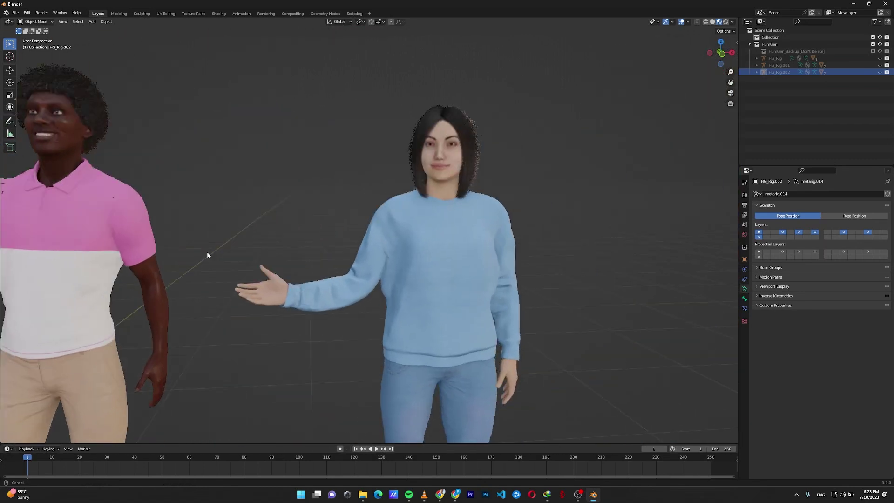
pyautogui.scroll(3, 467, 135)
pyautogui.scroll(3, 468, 135)
pyautogui.keyDown('shift'); pyautogui.moveTo(499, 123); pyautogui.dragTo(509, 226, button='middle'); pyautogui.keyUp('shift')
pyautogui.scroll(2, 494, 196)
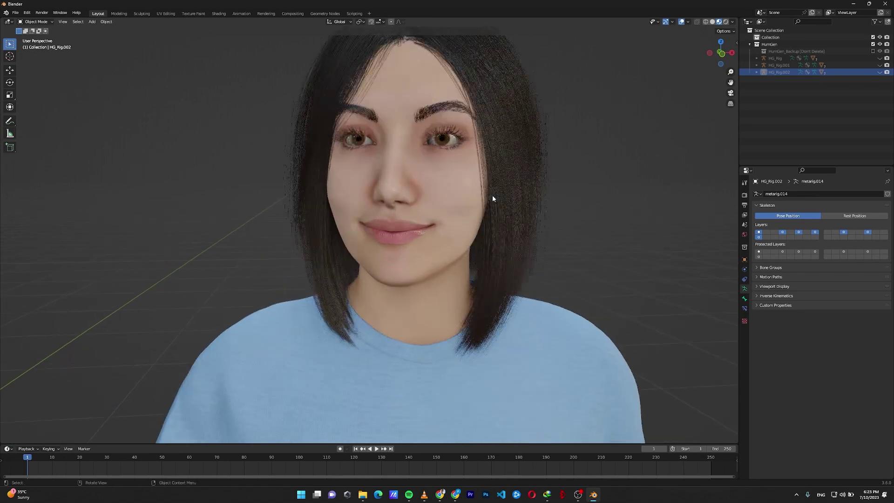
pyautogui.scroll(2, 559, 183)
pyautogui.moveTo(560, 184)
pyautogui.mouseDown(button='middle')
pyautogui.moveTo(613, 218)
pyautogui.moveTo(579, 213)
pyautogui.mouseUp(button='middle')
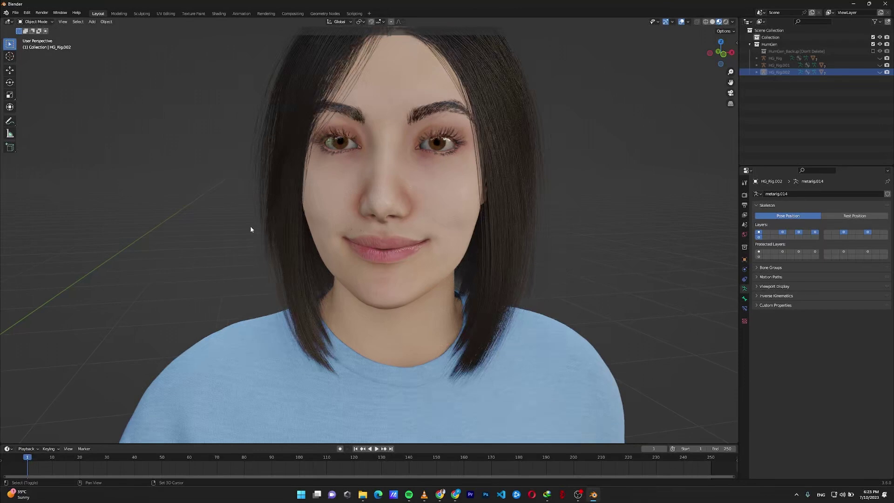
pyautogui.scroll(3, 319, 221)
pyautogui.scroll(-5, 319, 220)
pyautogui.keyDown('shift'); pyautogui.moveTo(280, 213); pyautogui.dragTo(573, 181, button='middle'); pyautogui.keyUp('shift')
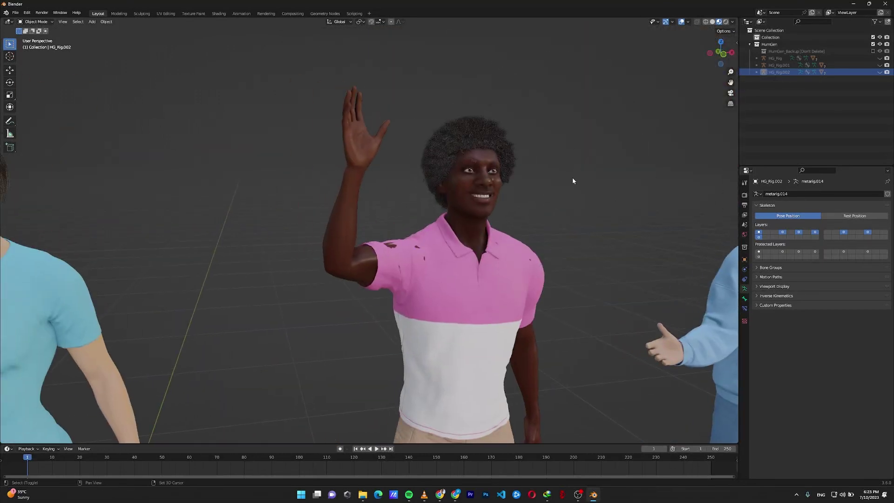
pyautogui.moveTo(448, 208)
pyautogui.keyDown('shift'); pyautogui.mouseDown(button='middle')
pyautogui.moveTo(586, 195)
pyautogui.moveTo(572, 194)
pyautogui.mouseUp(button='middle'); pyautogui.keyUp('shift')
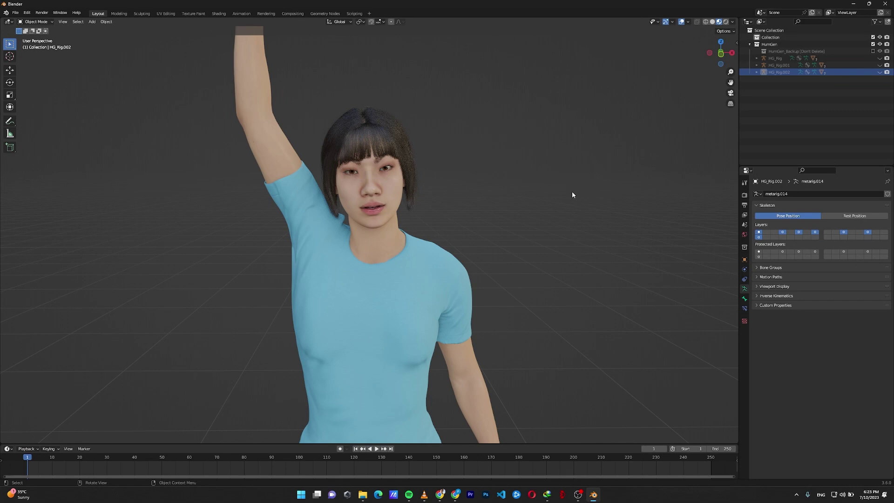
pyautogui.press('Home')
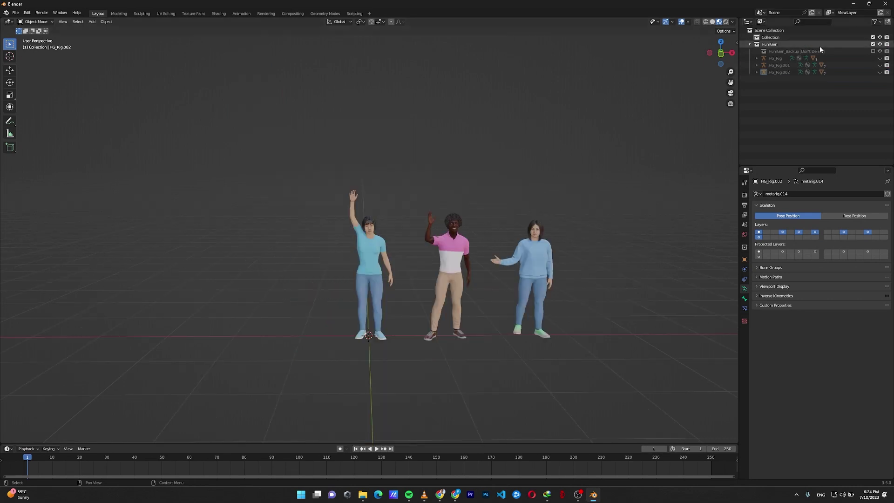
pyautogui.press('Delete')
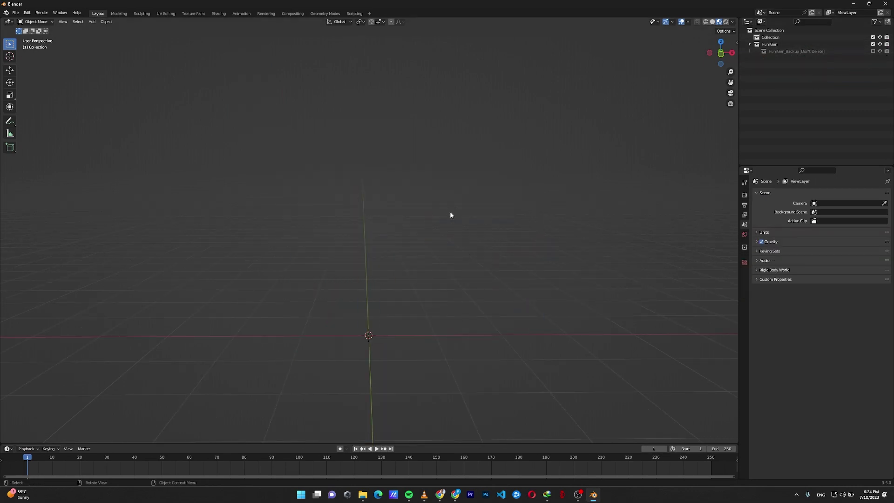
# Step: Install the HumGen3D_V3_0_2.zip add-on from Blender Preferences
pyautogui.click(27, 13)
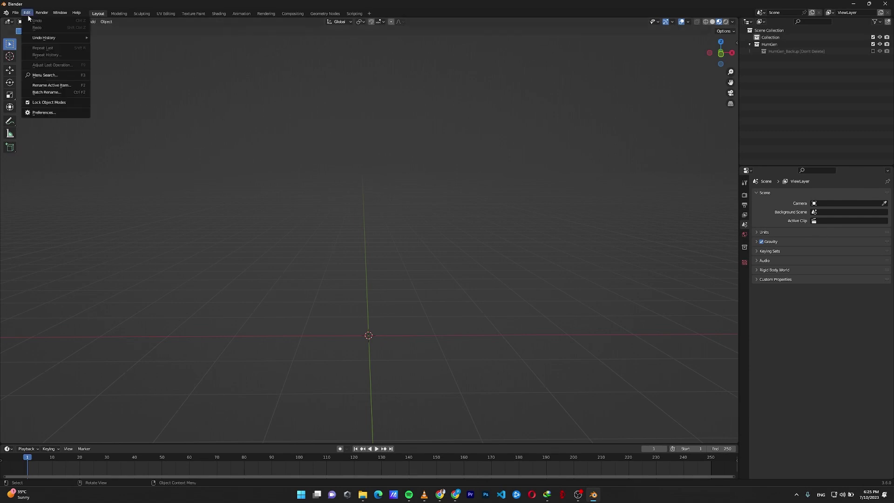
pyautogui.click(35, 114)
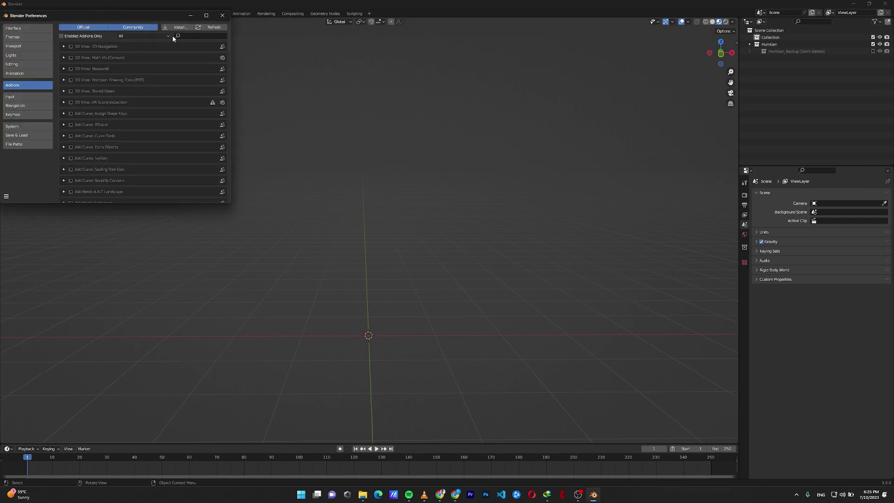
pyautogui.click(177, 26)
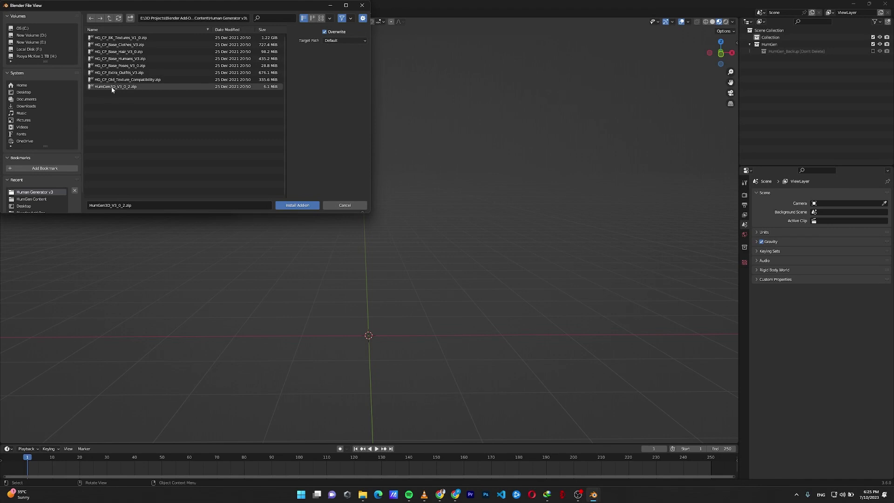
pyautogui.doubleClick(98, 87)
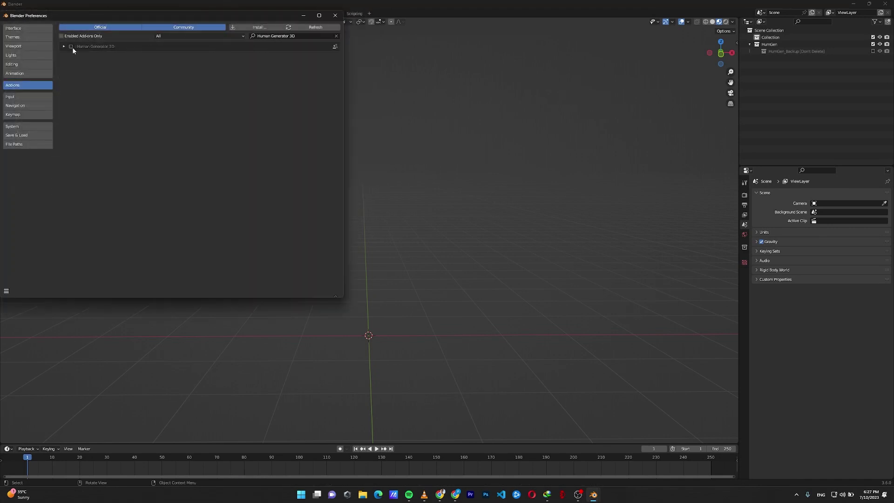
# Step: Enable Human Generator 3D and choose its content-pack folder
pyautogui.click(70, 47)
pyautogui.click(63, 48)
pyautogui.click(205, 170)
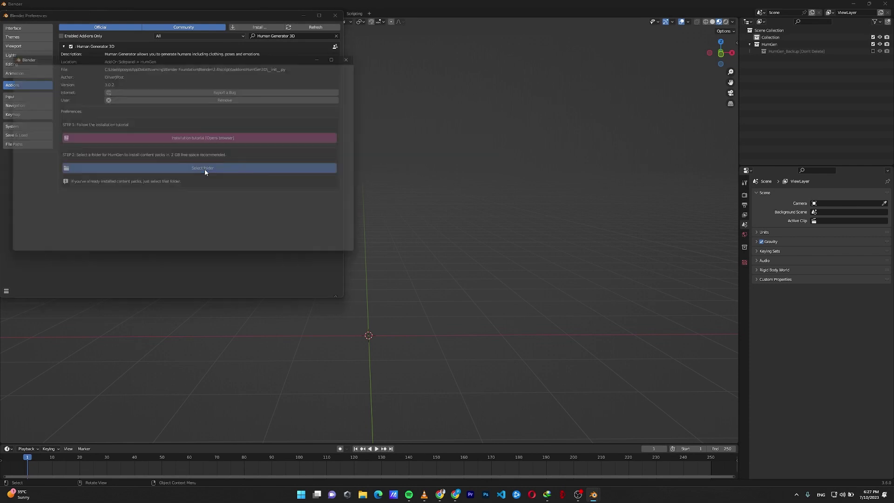
pyautogui.press('Return')
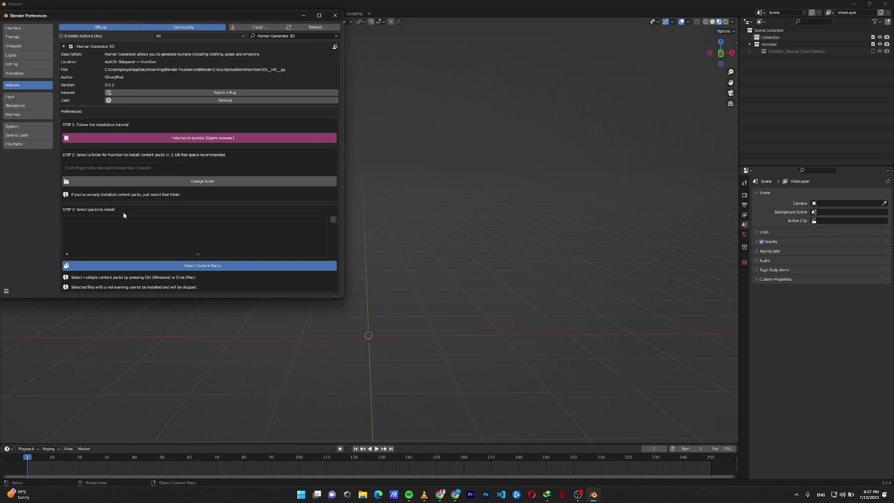
# Step: Select the five content-pack zips, install them all, and close Preferences
pyautogui.click(187, 265)
pyautogui.moveTo(105, 100); pyautogui.dragTo(105, 149)
pyautogui.click(300, 252)
pyautogui.scroll(-2, 211, 205)
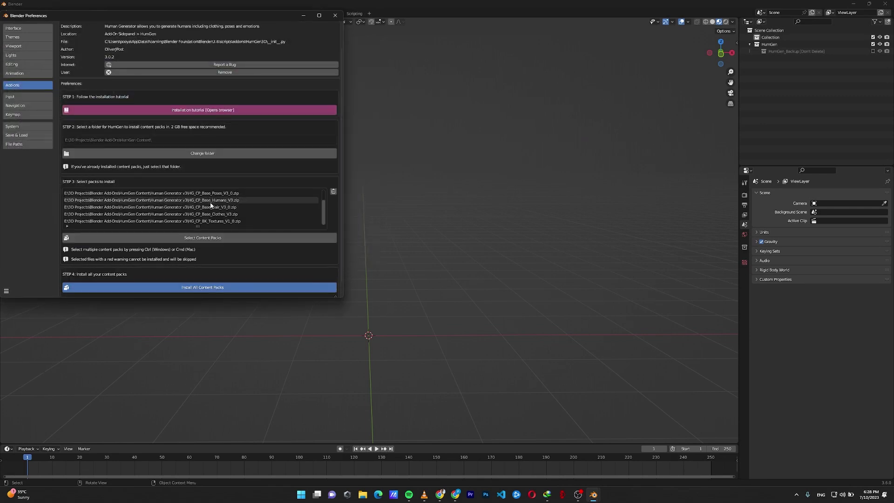
pyautogui.click(188, 290)
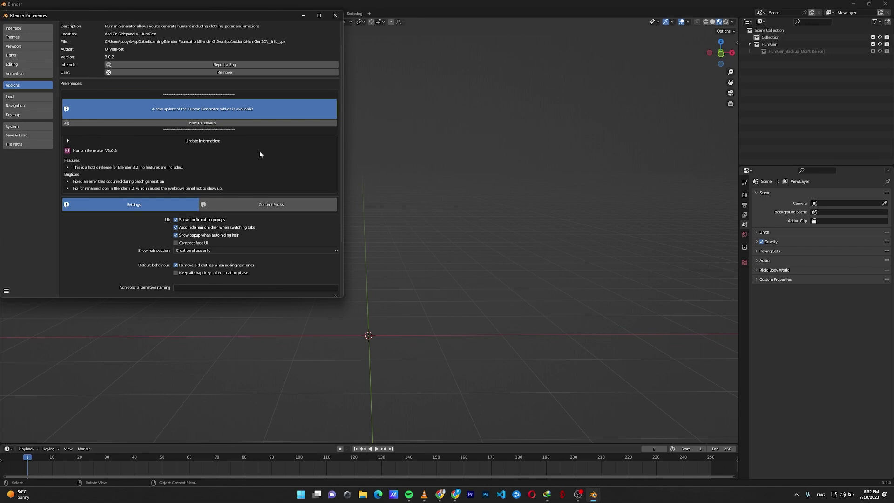
pyautogui.click(335, 15)
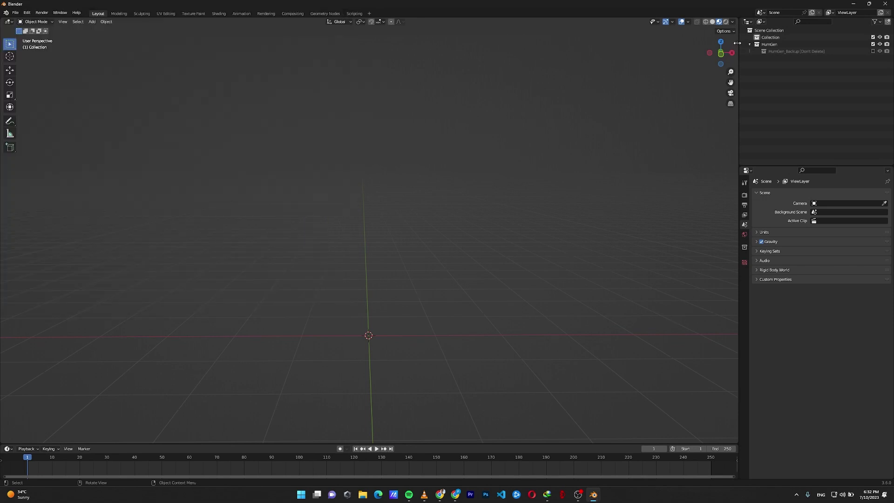
# Step: In the HumGen sidebar, set gender to Male and pick a dark-skinned male starting face
pyautogui.press('n')
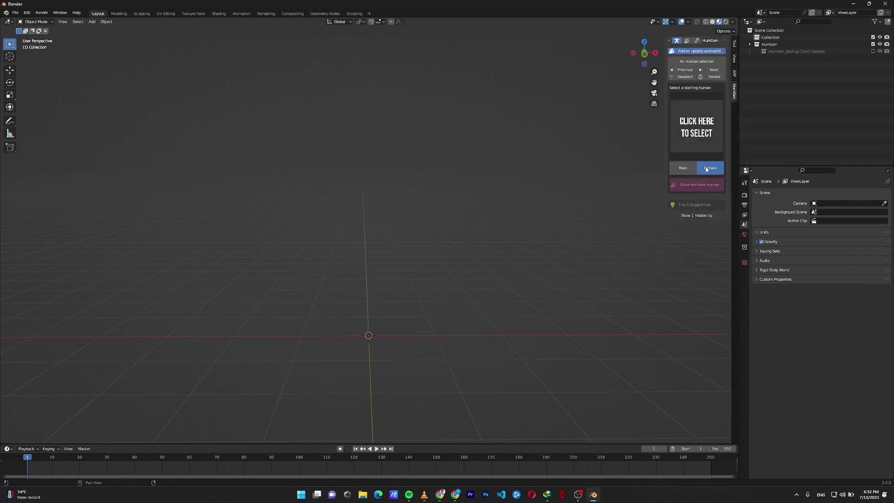
pyautogui.click(685, 168)
pyautogui.click(699, 133)
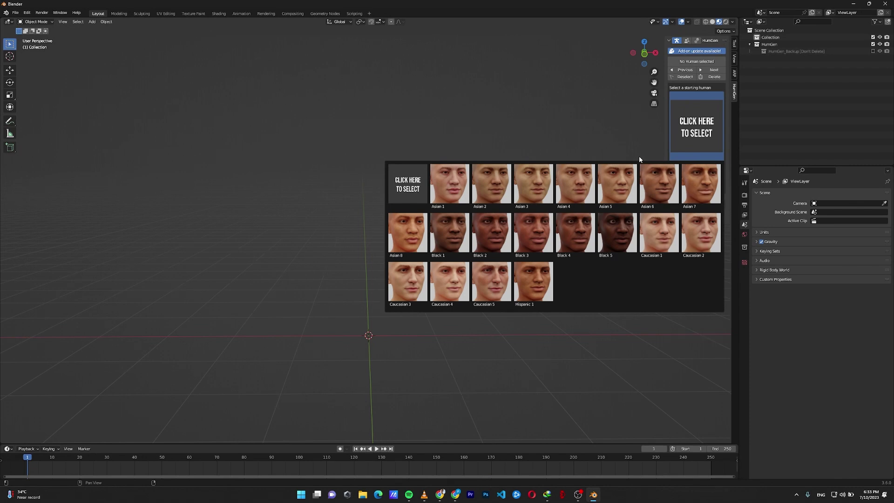
pyautogui.click(533, 233)
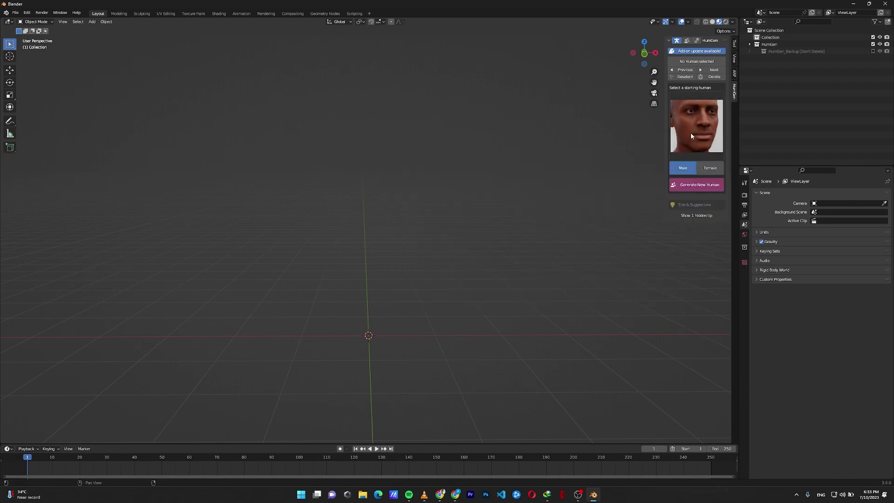
# Step: Generate the chosen male and set the Muscular slider to about half
pyautogui.click(693, 185)
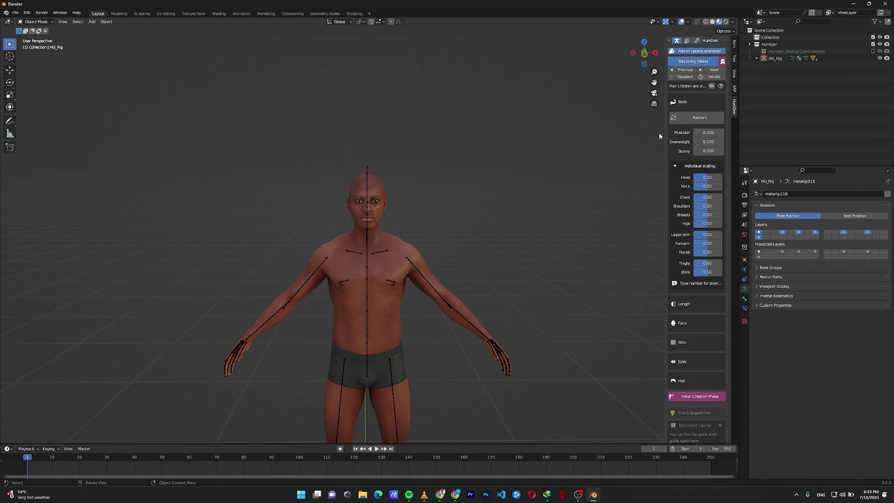
pyautogui.click(684, 103)
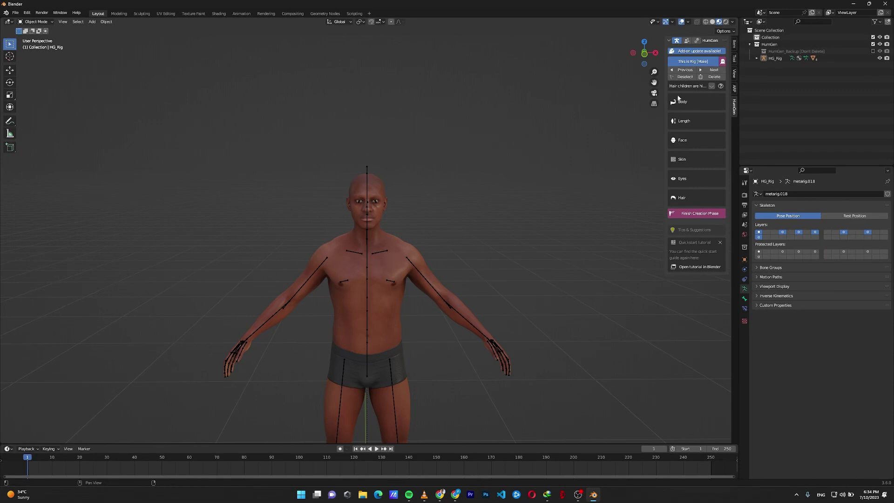
pyautogui.click(688, 106)
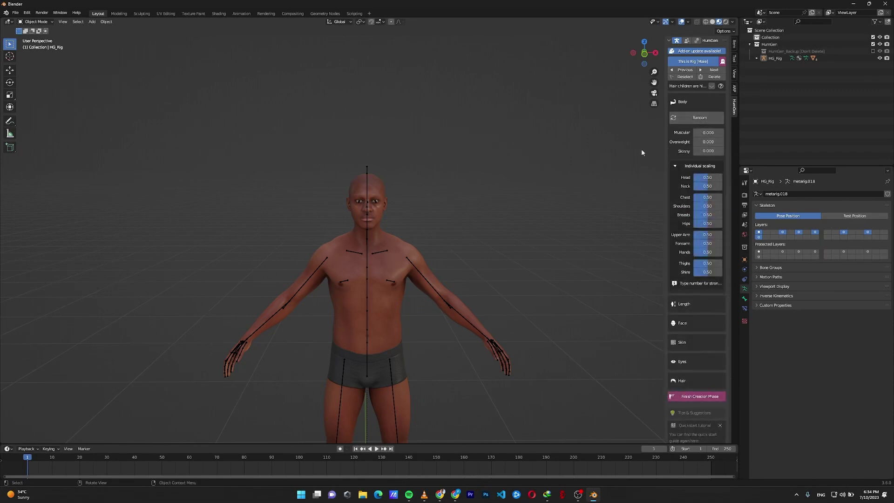
pyautogui.moveTo(705, 133); pyautogui.dragTo(724, 132)
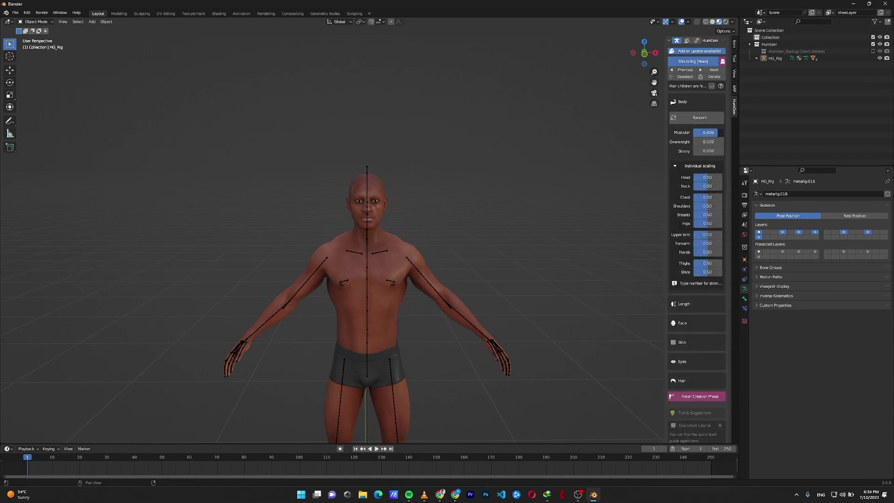
pyautogui.moveTo(708, 131); pyautogui.dragTo(701, 132)
# Step: Randomize the body shape twice and show the height settings
pyautogui.click(711, 179)
pyautogui.click(692, 166)
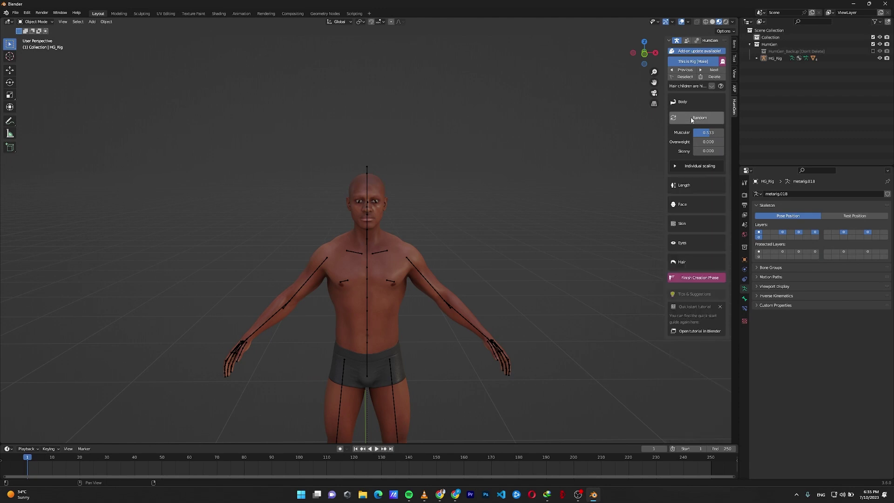
pyautogui.click(695, 117)
pyautogui.click(696, 118)
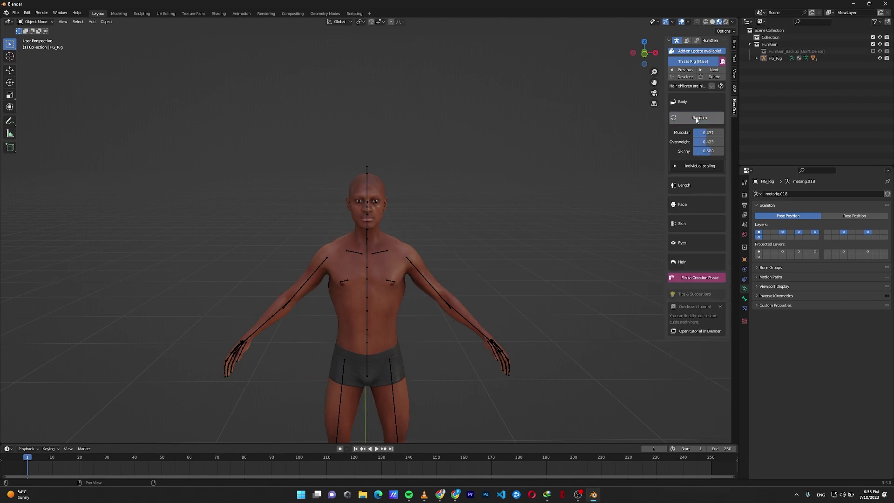
pyautogui.click(685, 185)
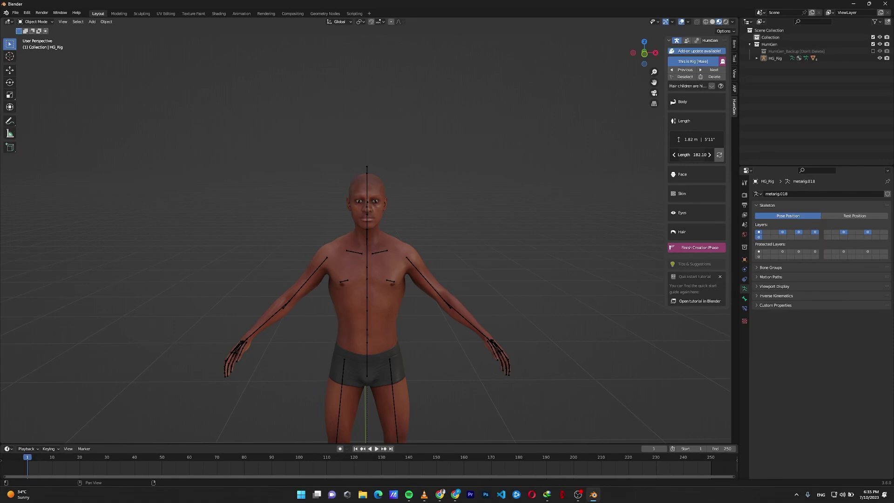
# Step: Raise the character's height to about 1.84 m and show the Face settings
pyautogui.moveTo(692, 155); pyautogui.dragTo(706, 144)
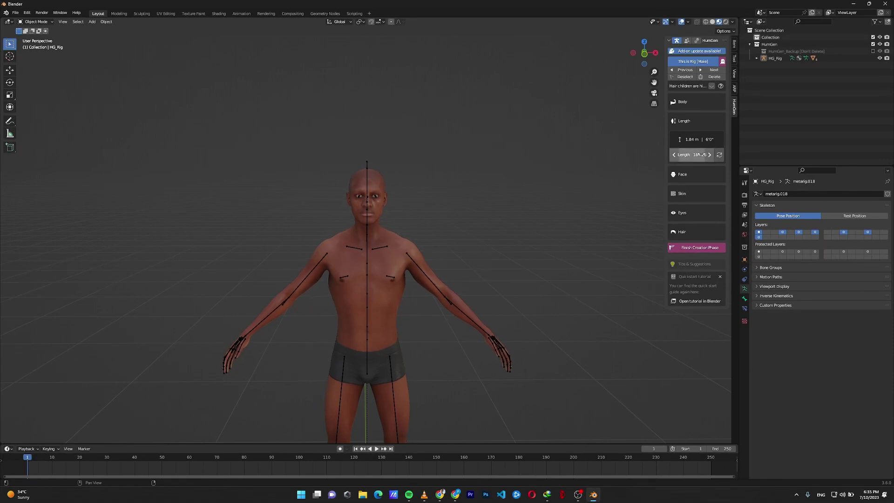
pyautogui.click(704, 173)
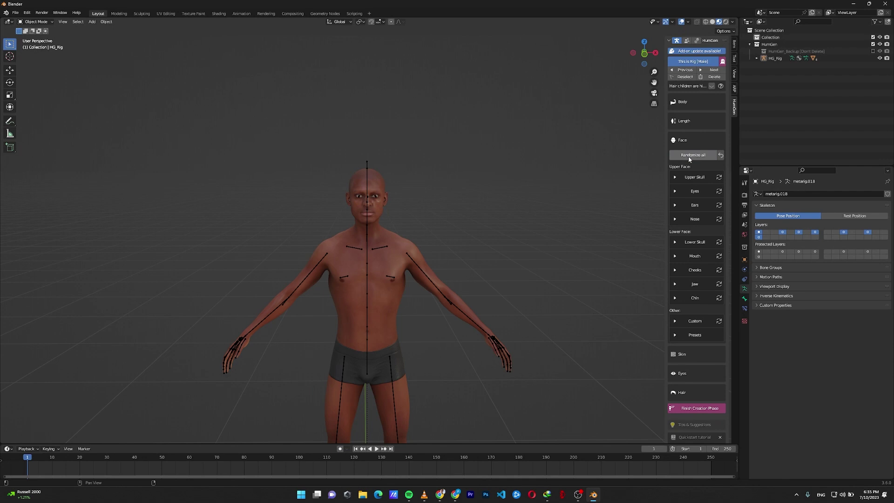
# Step: Switch the skin to the Default 8K texture library and pick a skin texture
pyautogui.click(688, 354)
pyautogui.click(702, 254)
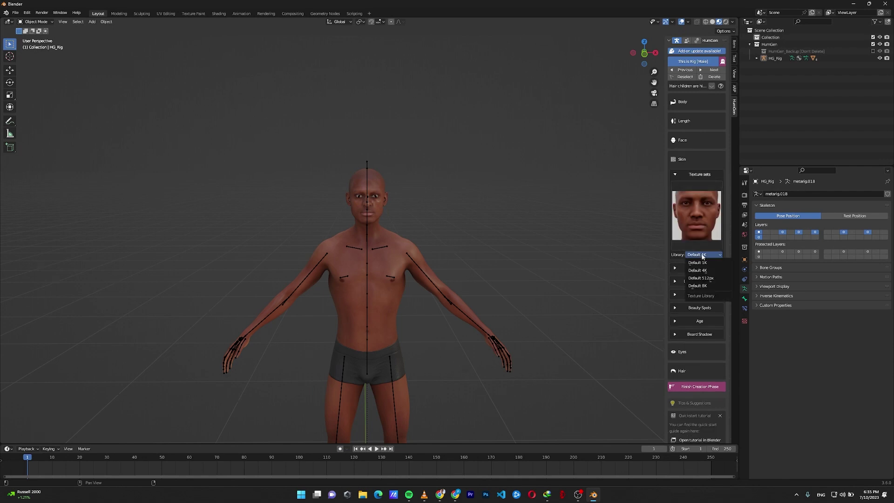
pyautogui.click(716, 278)
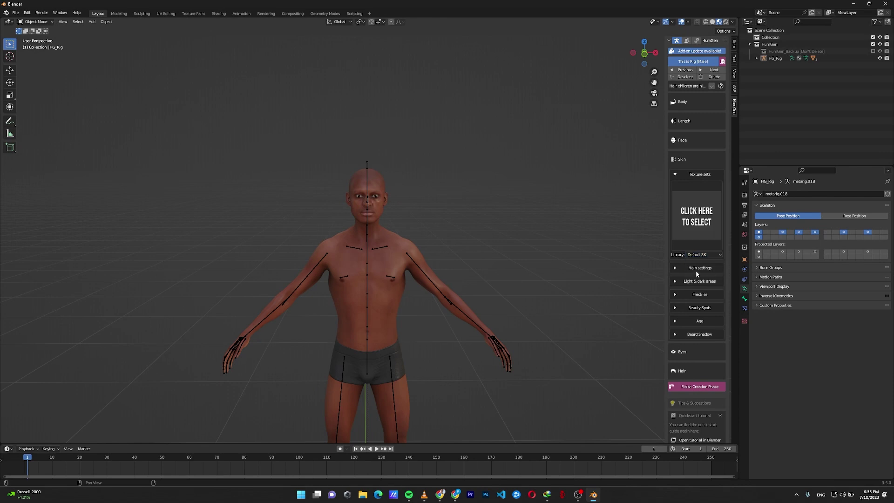
pyautogui.click(693, 232)
pyautogui.click(698, 275)
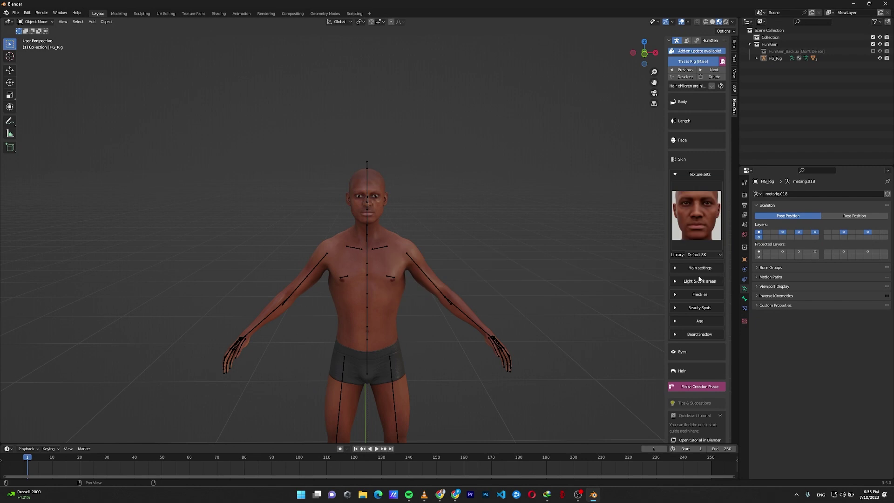
pyautogui.click(678, 268)
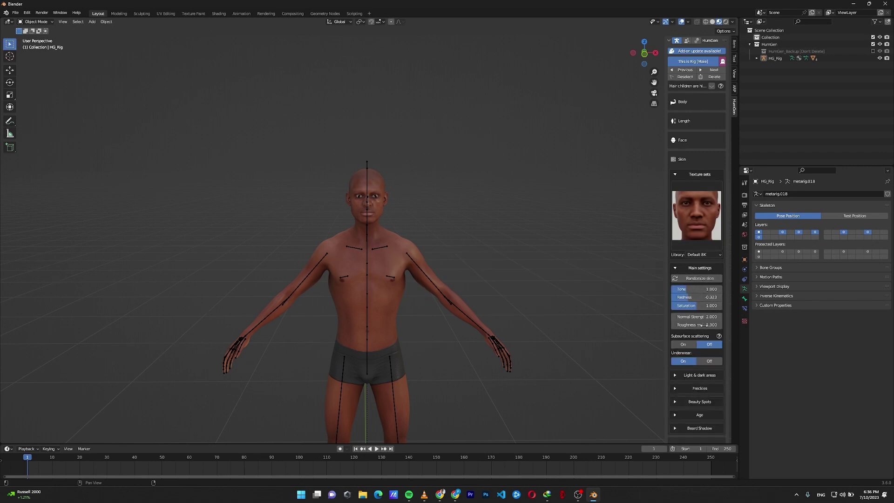
# Step: Zoom in on the face and enable subsurface scattering on the skin
pyautogui.press('KP_Add')
pyautogui.press('KP_Add')
pyautogui.press('KP_Add')
pyautogui.press('KP_Add')
pyautogui.moveTo(471, 151); pyautogui.dragTo(439, 119, button='middle')
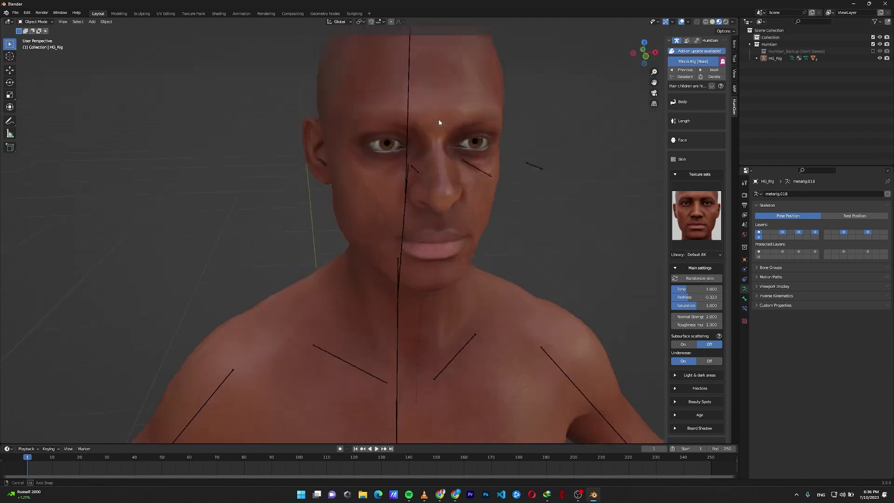
pyautogui.click(683, 344)
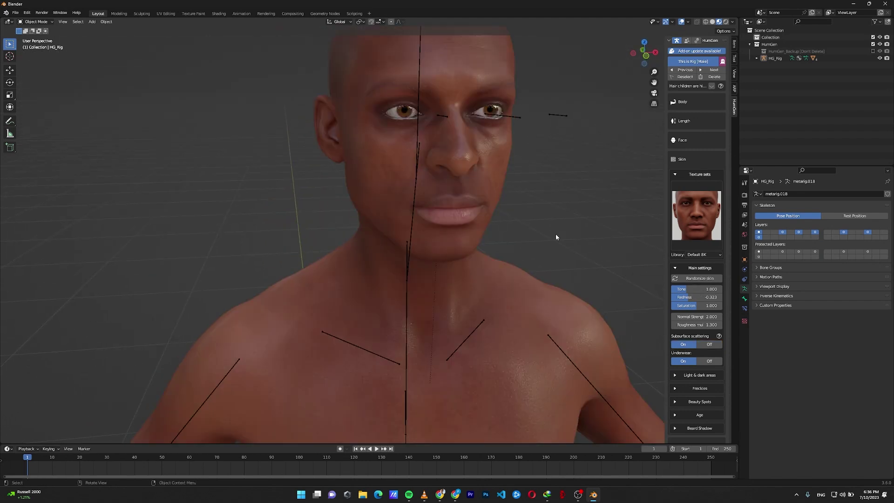
pyautogui.scroll(-5, 554, 237)
pyautogui.click(709, 361)
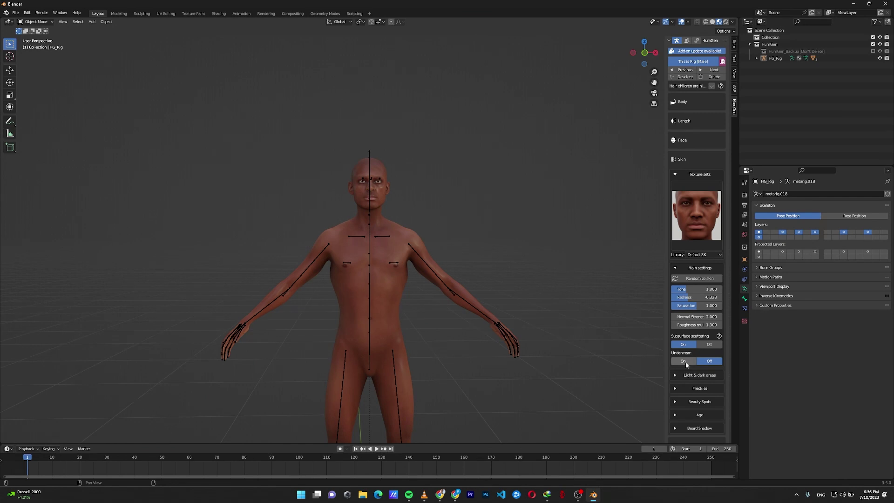
pyautogui.click(683, 360)
pyautogui.click(676, 375)
pyautogui.scroll(5, 554, 255)
pyautogui.scroll(-2, 699, 363)
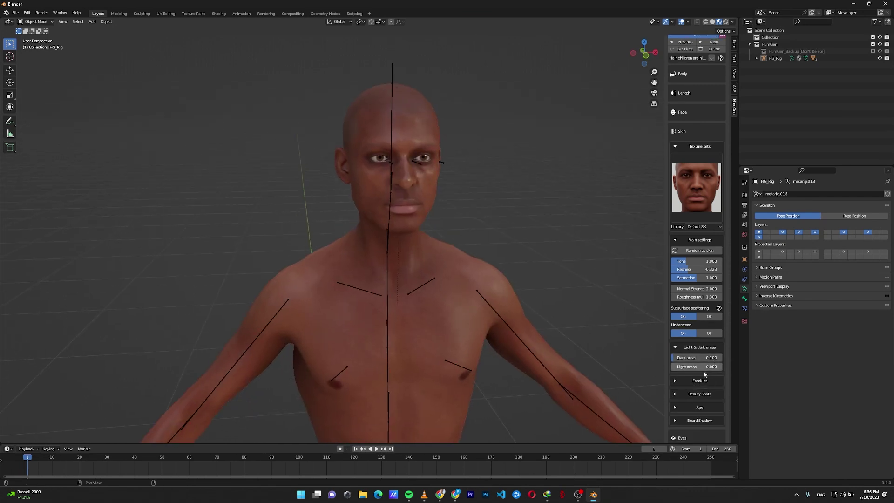
pyautogui.scroll(-2, 702, 409)
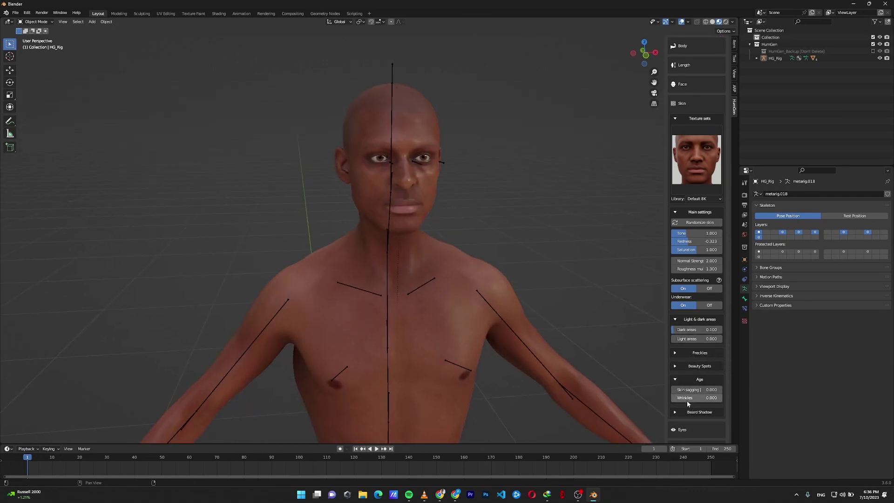
# Step: Try wrinkles, undo them, and add a mustache shadow of about 0.8
pyautogui.click(698, 379)
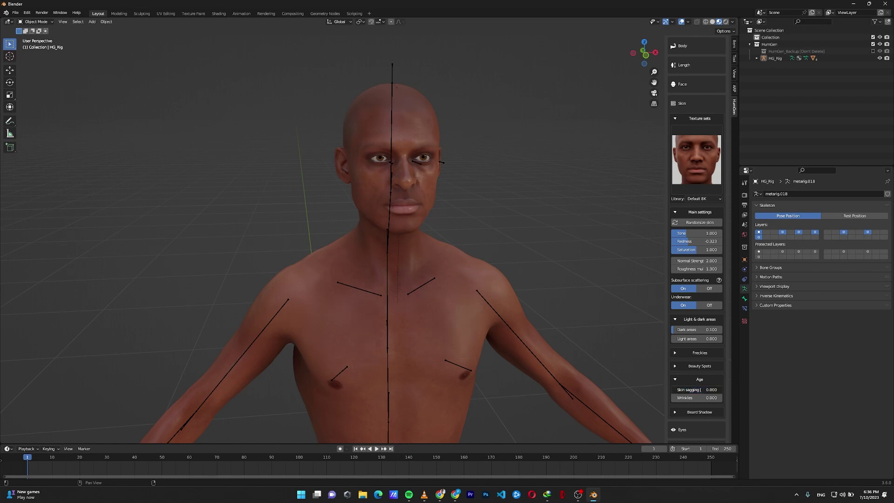
pyautogui.moveTo(687, 399); pyautogui.dragTo(739, 403)
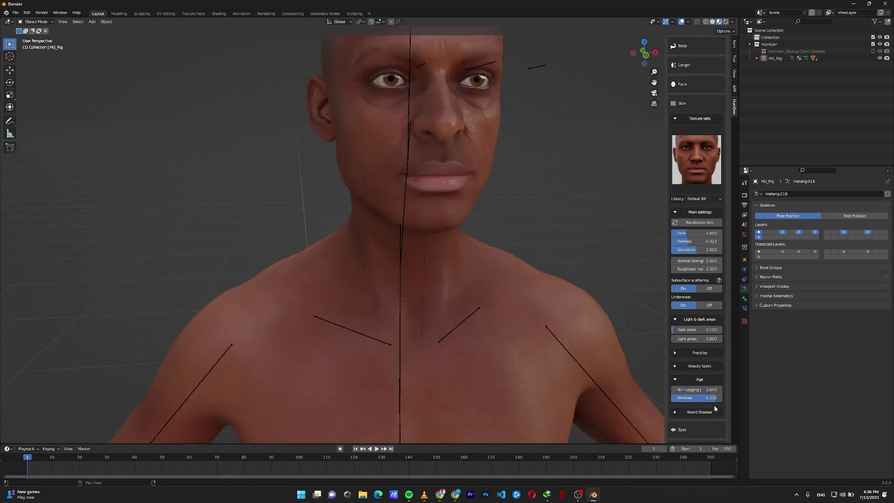
pyautogui.hotkey('ctrl', 'z')
pyautogui.click(685, 413)
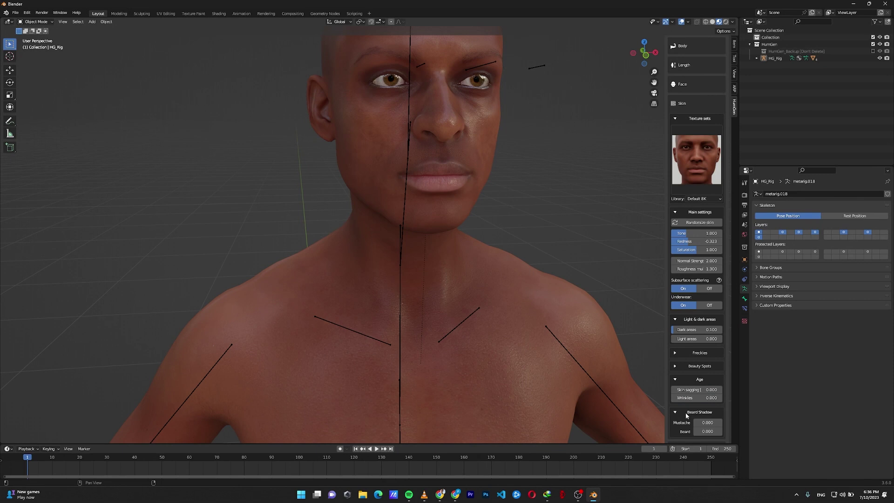
pyautogui.scroll(-1, 685, 413)
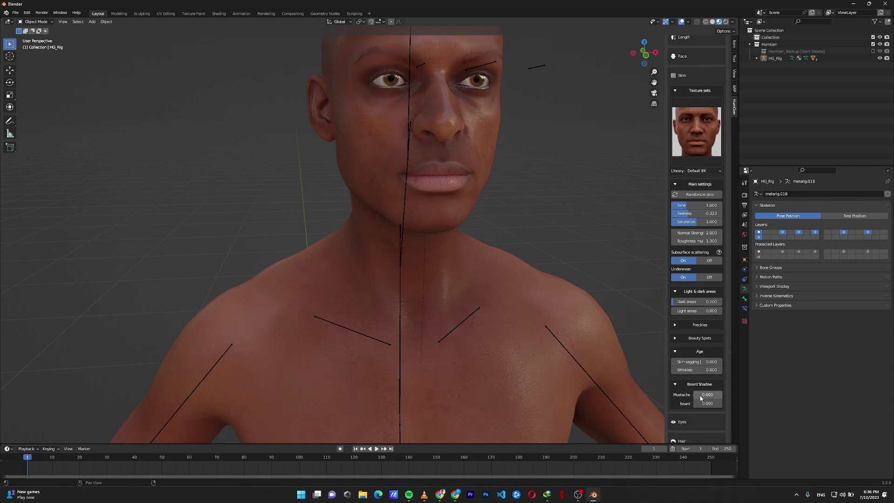
pyautogui.moveTo(701, 397); pyautogui.dragTo(719, 395)
pyautogui.click(692, 314)
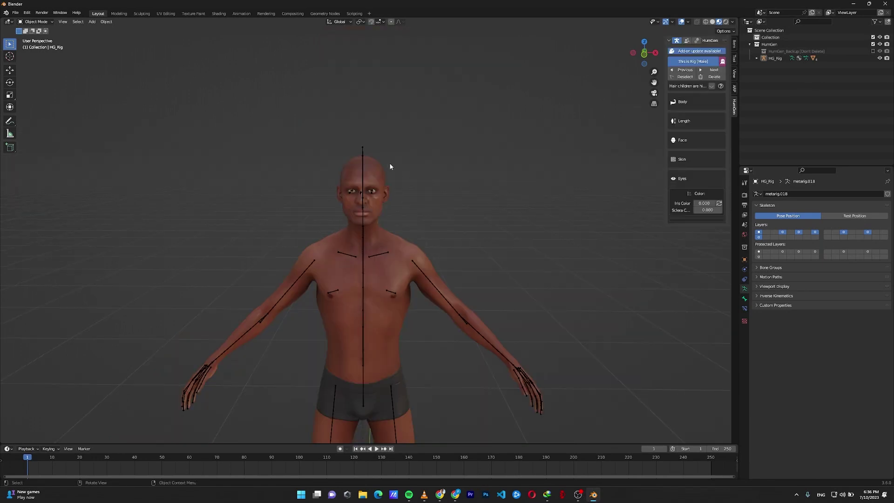
# Step: Give the character the short, dark, curly high-top fade hairstyle
pyautogui.click(685, 218)
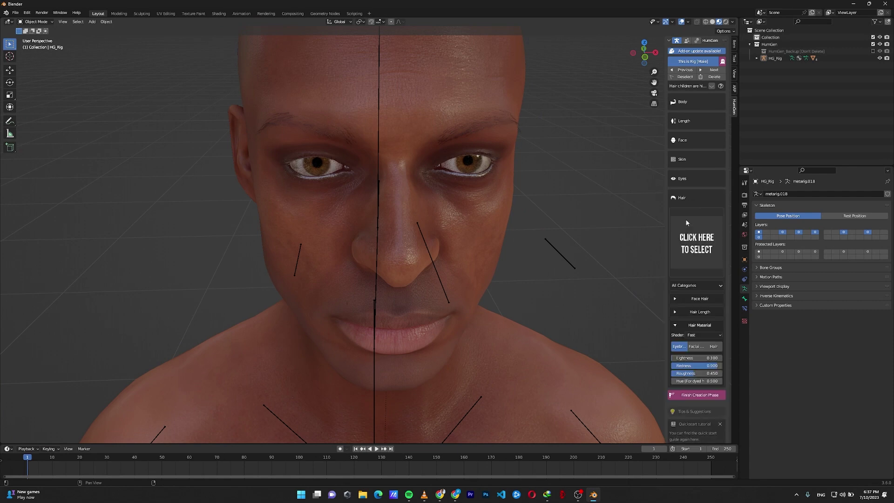
pyautogui.click(697, 252)
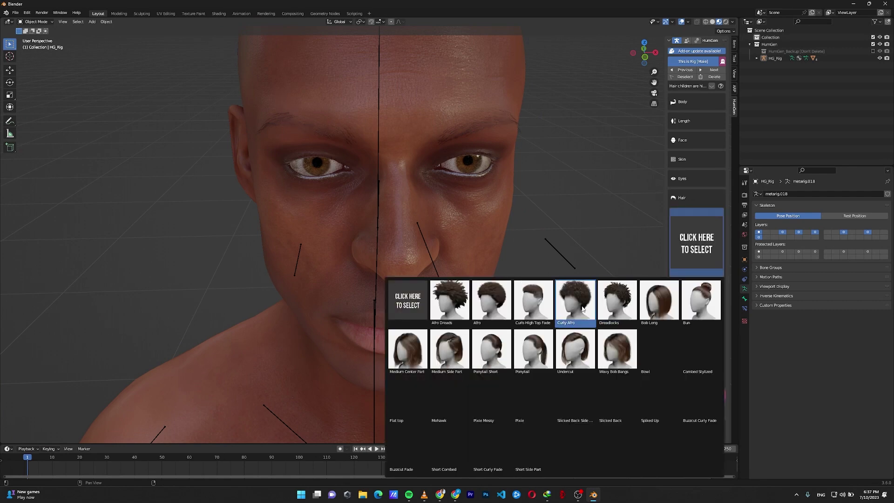
pyautogui.click(539, 301)
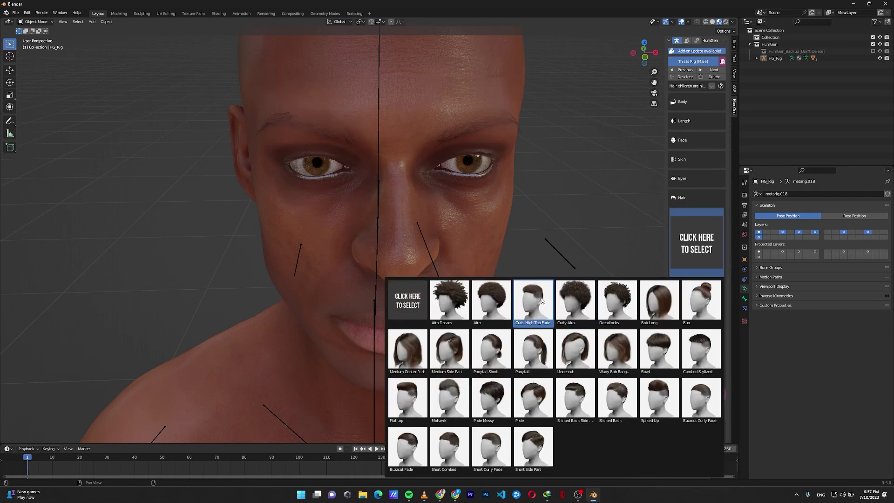
pyautogui.scroll(-5, 530, 204)
pyautogui.moveTo(527, 196); pyautogui.dragTo(573, 210, button='middle')
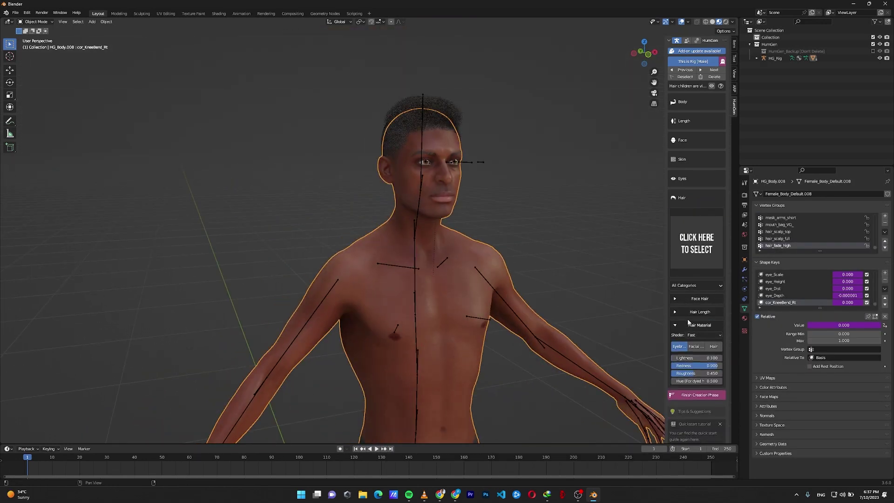
pyautogui.click(677, 326)
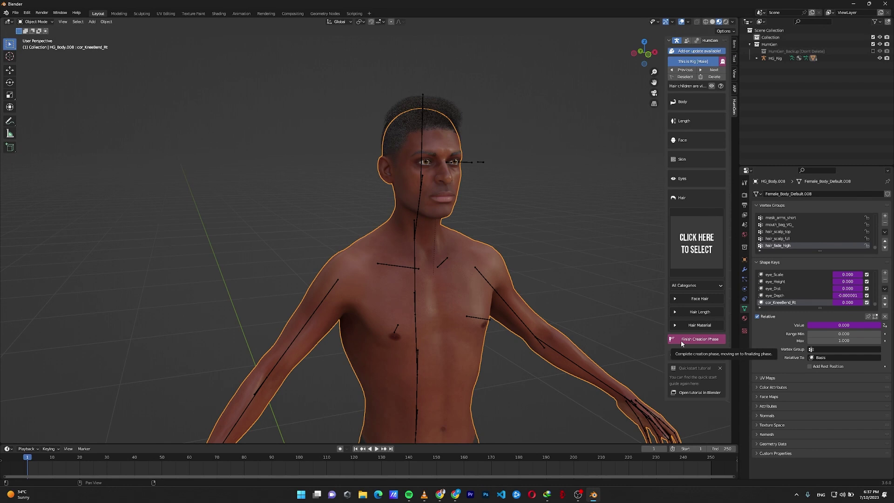
# Step: Confirm Finish Creation Phase, show the hair, and expand the Clothing section
pyautogui.click(681, 340)
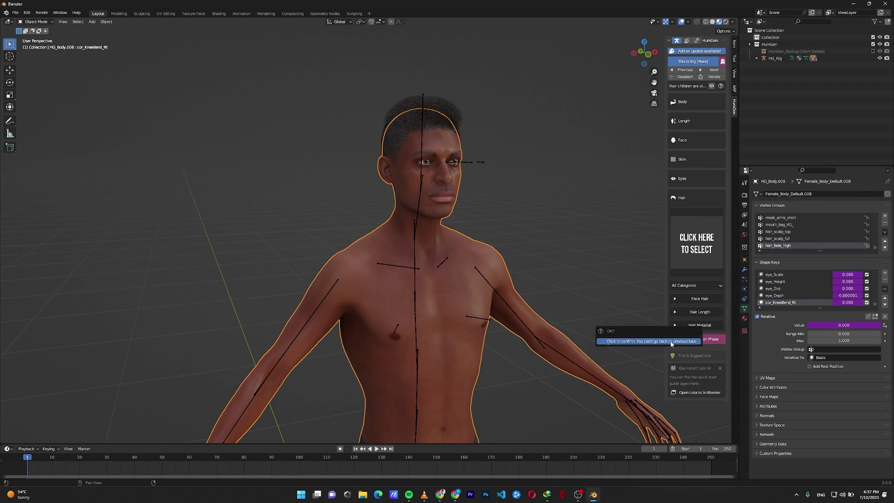
pyautogui.click(672, 342)
pyautogui.moveTo(545, 186)
pyautogui.mouseDown(button='middle')
pyautogui.moveTo(508, 153)
pyautogui.moveTo(532, 119)
pyautogui.mouseUp(button='middle')
pyautogui.scroll(5, 511, 136)
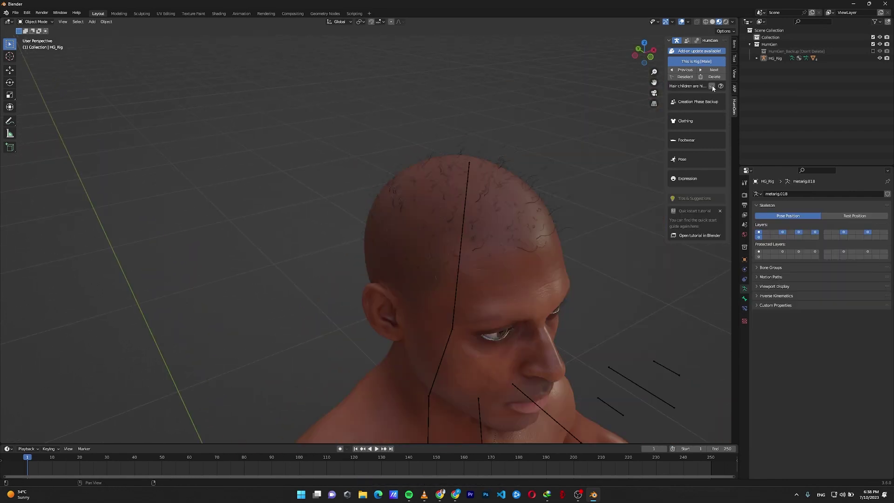
pyautogui.click(712, 85)
pyautogui.moveTo(650, 119); pyautogui.dragTo(586, 142, button='middle')
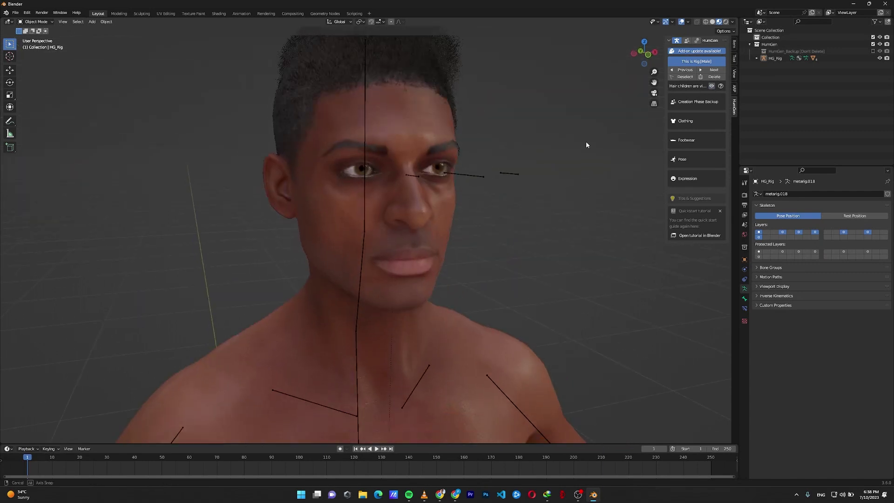
pyautogui.scroll(-4, 586, 143)
pyautogui.click(685, 120)
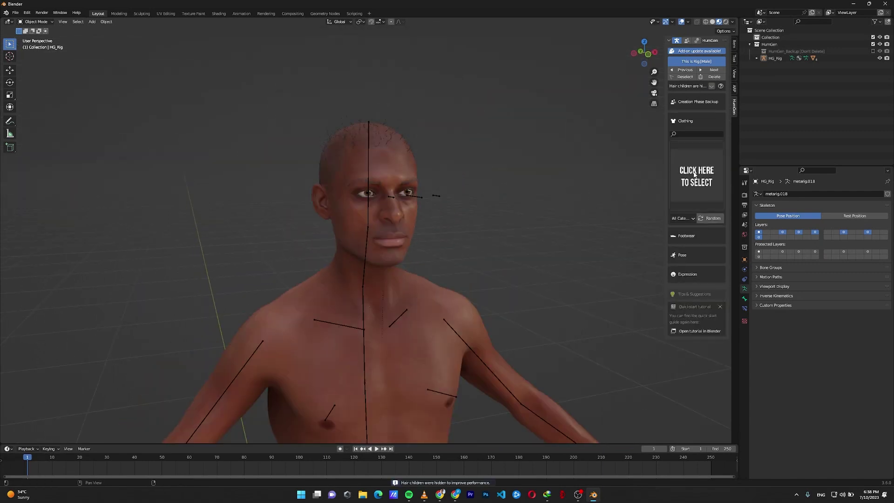
# Step: Dress the character in the blue sweater and beige trousers outfit with brown shoes
pyautogui.click(695, 174)
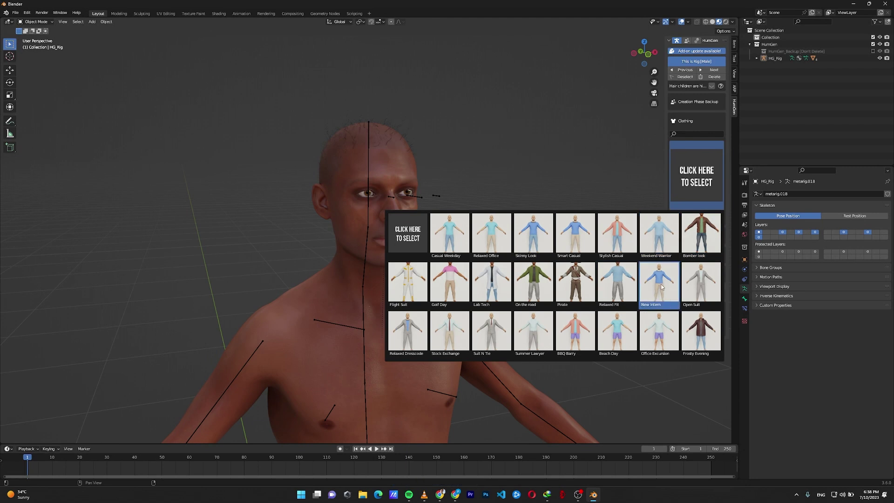
pyautogui.click(671, 240)
pyautogui.click(682, 236)
pyautogui.scroll(-5, 504, 240)
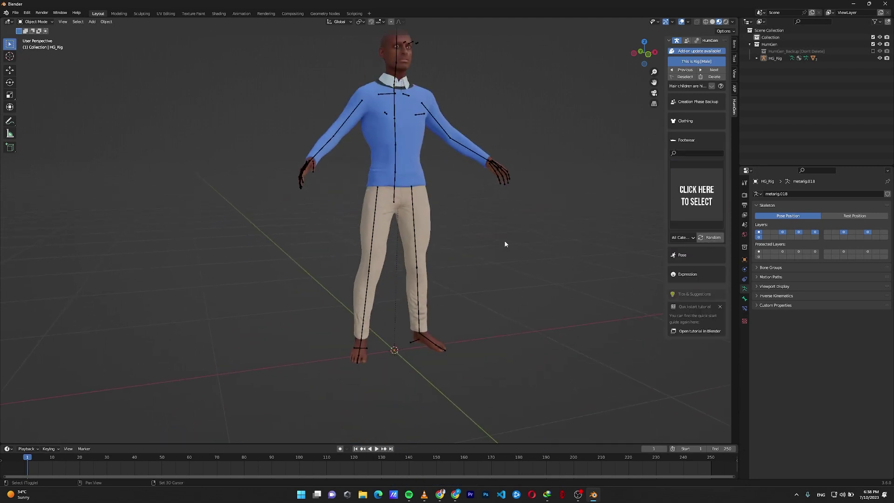
pyautogui.scroll(2, 511, 292)
pyautogui.click(697, 196)
pyautogui.click(676, 247)
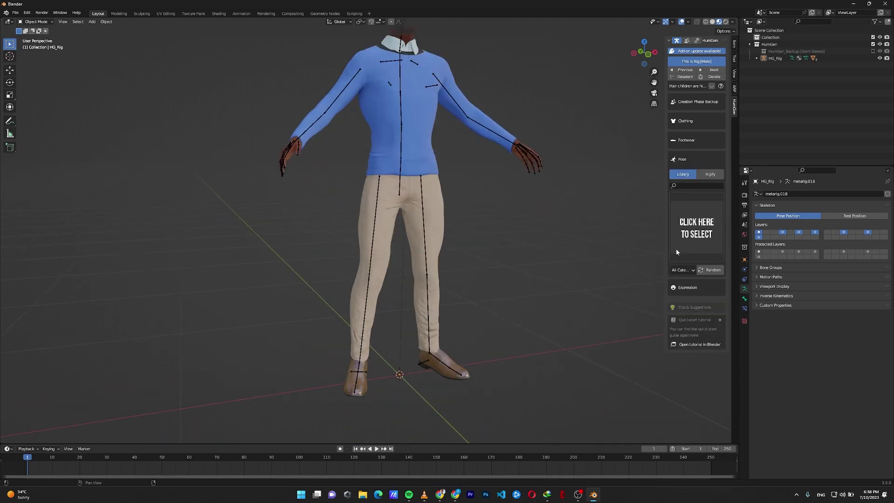
# Step: Apply a raised-hand gesturing pose and the Lip Funnel expression
pyautogui.click(688, 250)
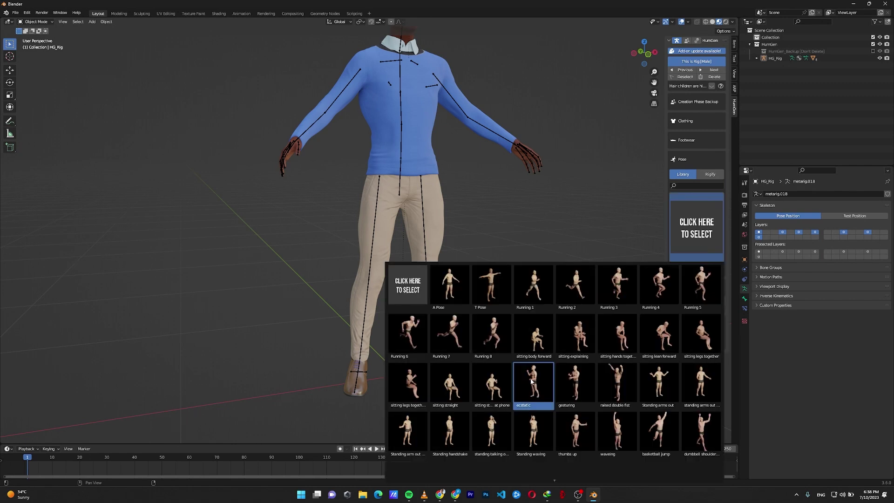
pyautogui.click(535, 372)
pyautogui.scroll(-3, 528, 189)
pyautogui.click(685, 178)
pyautogui.click(697, 248)
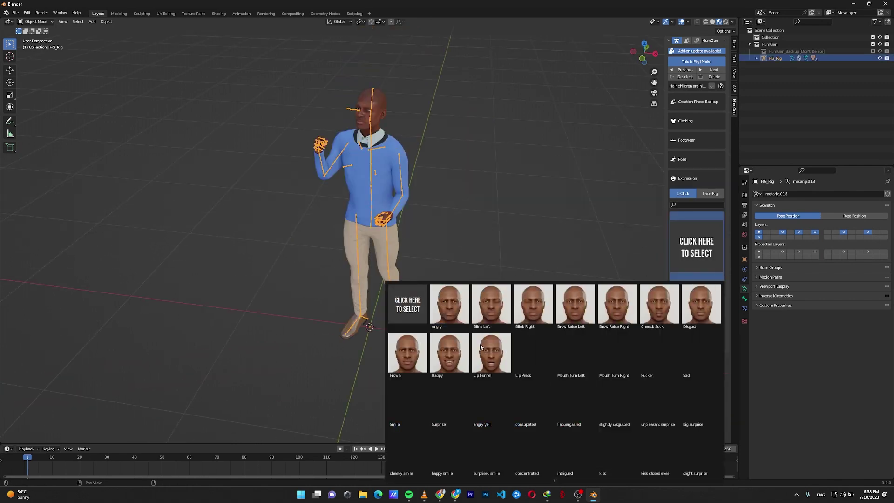
pyautogui.click(500, 362)
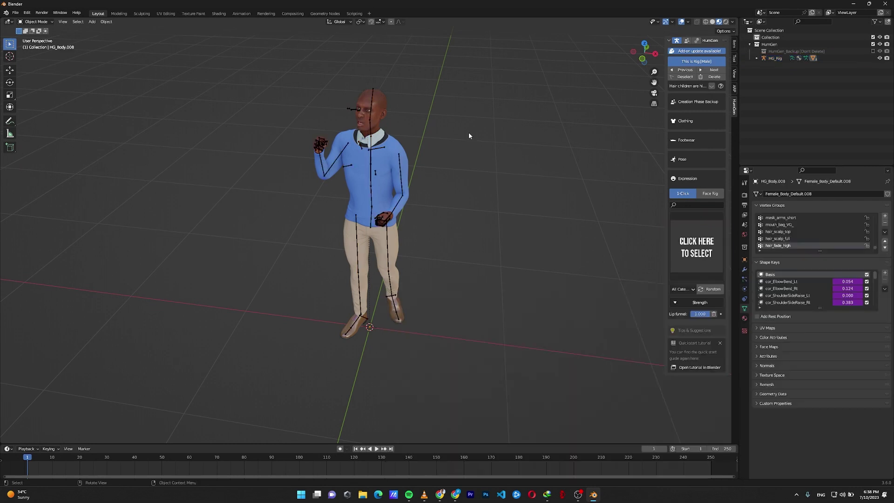
pyautogui.moveTo(468, 132); pyautogui.dragTo(443, 119, button='middle')
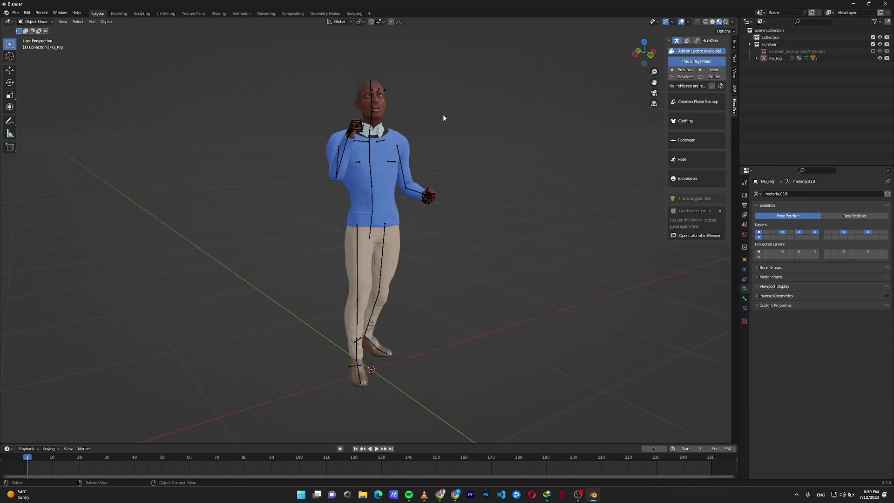
pyautogui.scroll(2, 417, 128)
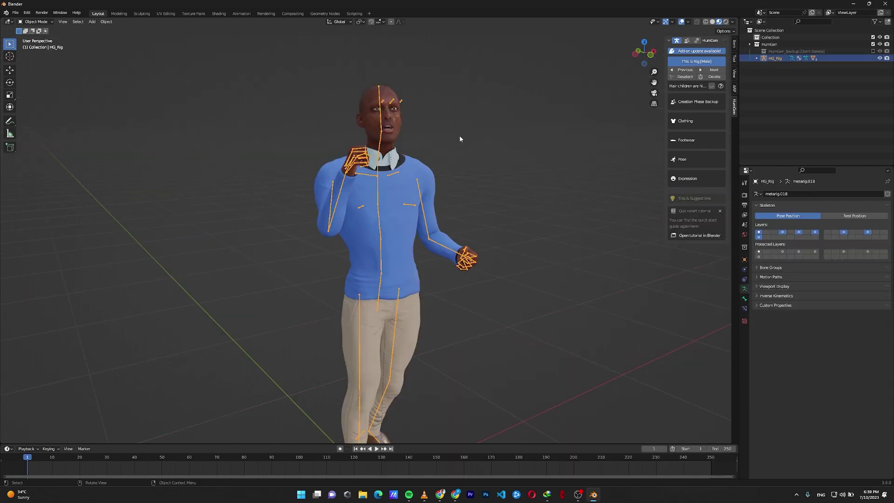
pyautogui.scroll(2, 426, 89)
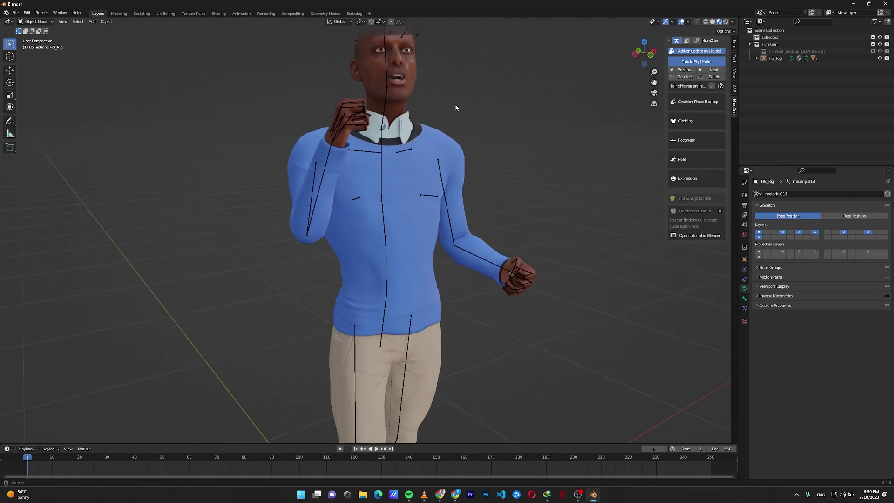
pyautogui.scroll(2, 414, 147)
pyautogui.scroll(1, 414, 146)
# Step: Select the HG_Rig armature and switch it to Pose Mode
pyautogui.click(400, 139)
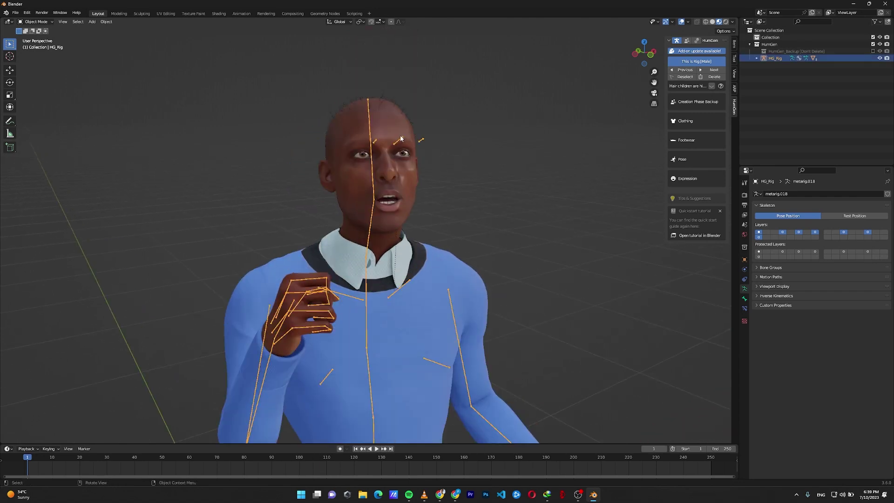
pyautogui.click(39, 21)
pyautogui.click(36, 46)
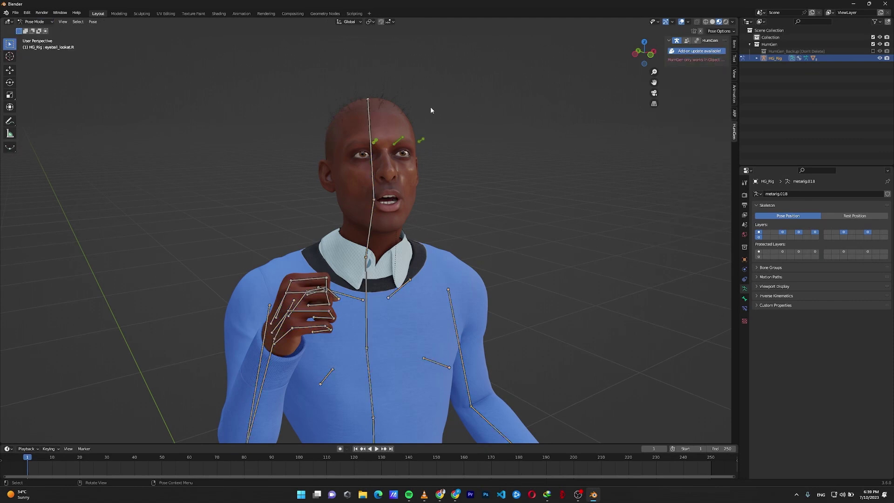
# Step: Move the eye look-at target, try moving the head, and rotate upper_arm.L
pyautogui.click(398, 141)
pyautogui.press('g')
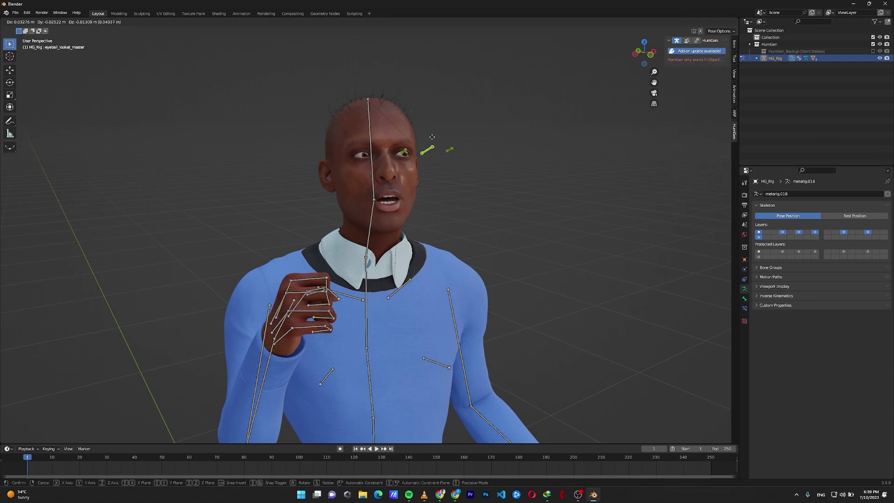
pyautogui.click(385, 141)
pyautogui.press('g')
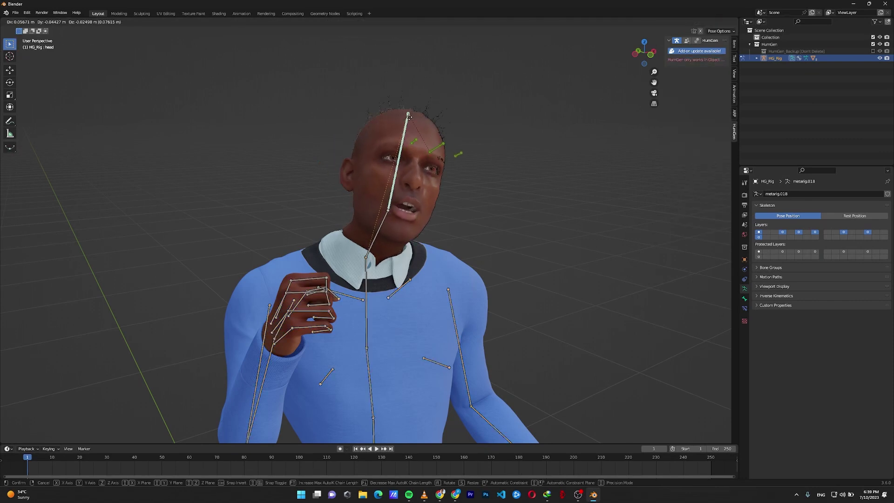
pyautogui.press('Escape')
pyautogui.click(456, 328)
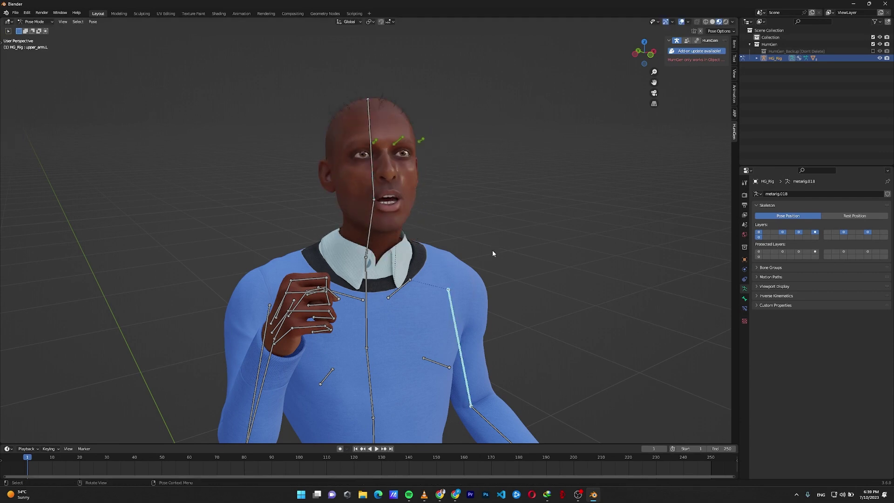
pyautogui.press('r')
pyautogui.click(559, 136)
pyautogui.scroll(-5, 452, 141)
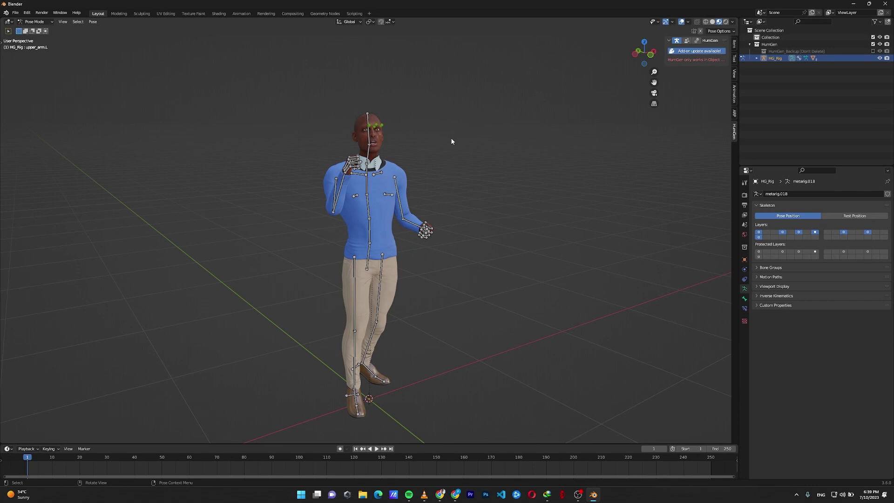
# Step: Leave Pose Mode with Ctrl+Tab and orbit to a three-quarter view of the face
pyautogui.hotkey('ctrl', 'Tab')
pyautogui.scroll(5, 413, 112)
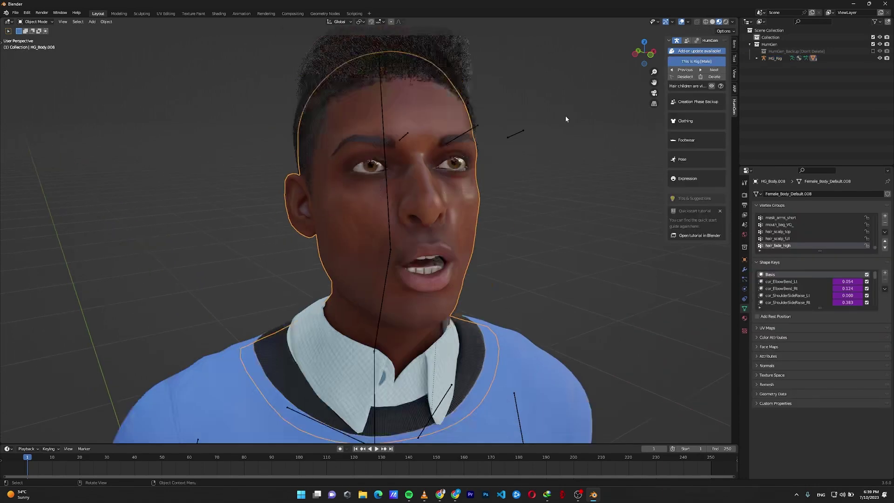
pyautogui.moveTo(529, 123); pyautogui.dragTo(532, 145, button='middle')
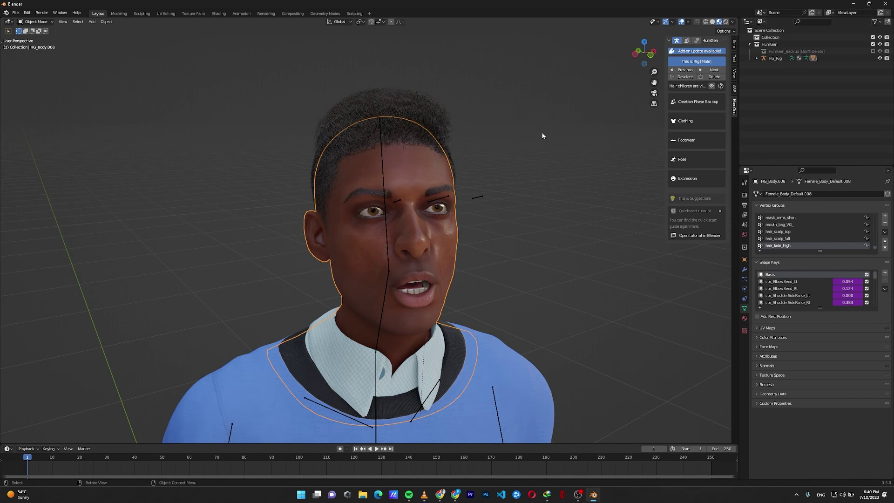
pyautogui.scroll(4, 457, 188)
pyautogui.moveTo(492, 200); pyautogui.dragTo(519, 203, button='middle')
pyautogui.scroll(-3, 517, 205)
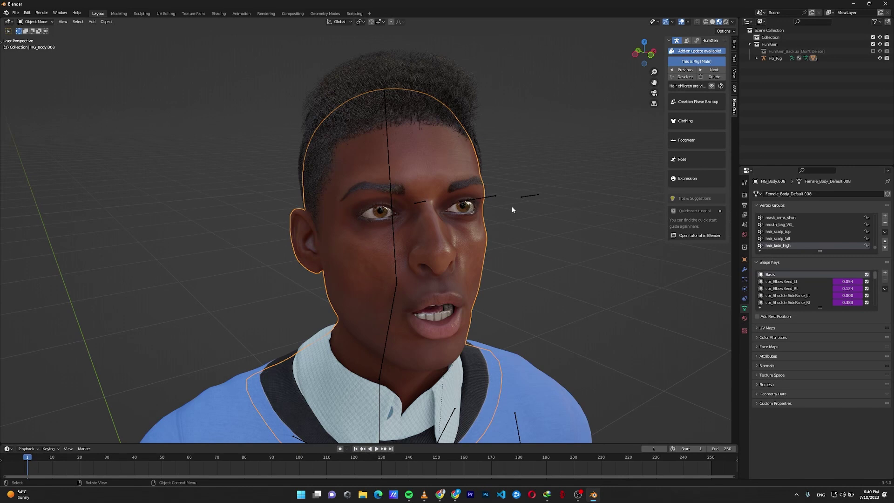
pyautogui.scroll(-6, 512, 209)
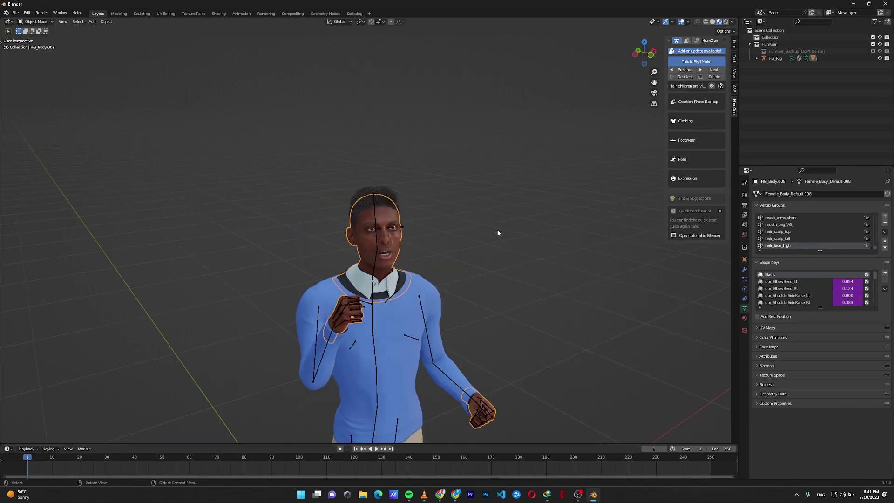